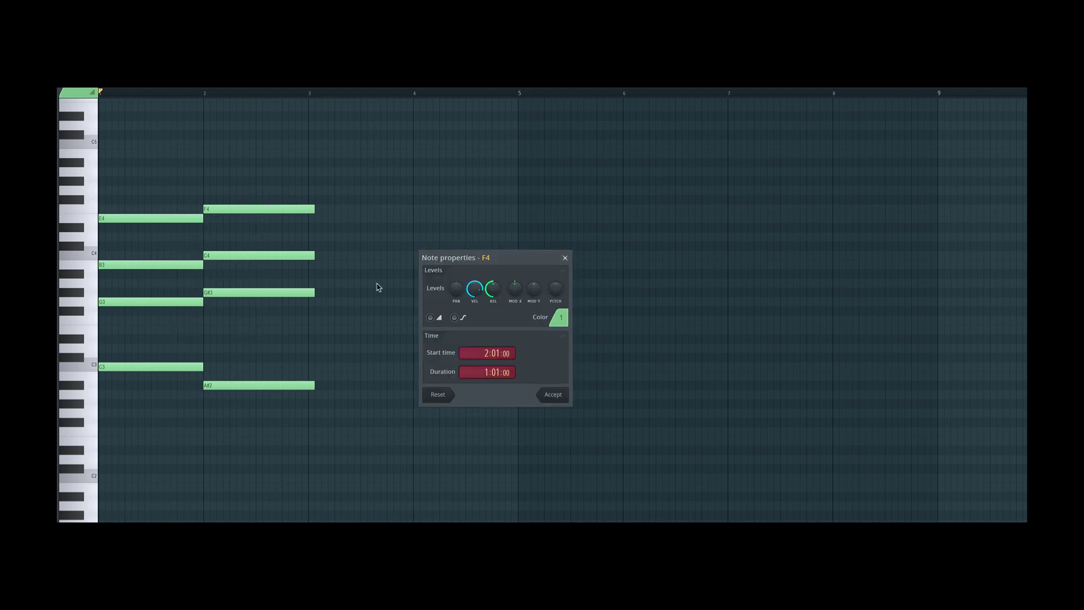
# Confirm F4, C4 and G#3 as slide notes, moving on to A#2's note properties.
pyautogui.click(549, 396)
pyautogui.doubleClick(277, 257)
pyautogui.click(553, 397)
pyautogui.doubleClick(261, 386)
# Keep the first pair's colour unchanged and colour the G3 note pink with swatch 9.
pyautogui.click(560, 319)
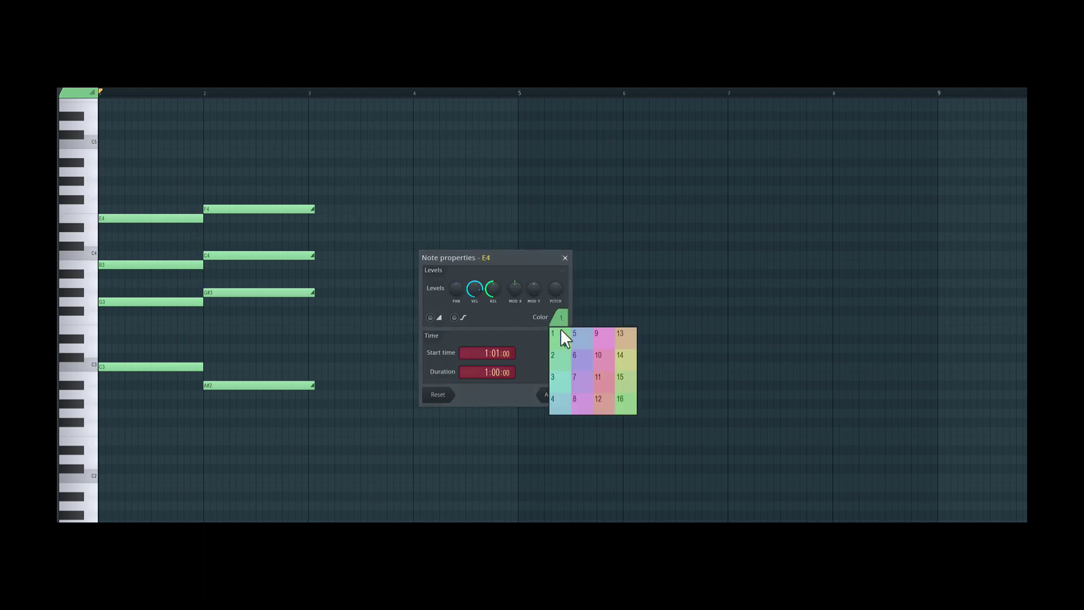
pyautogui.click(551, 345)
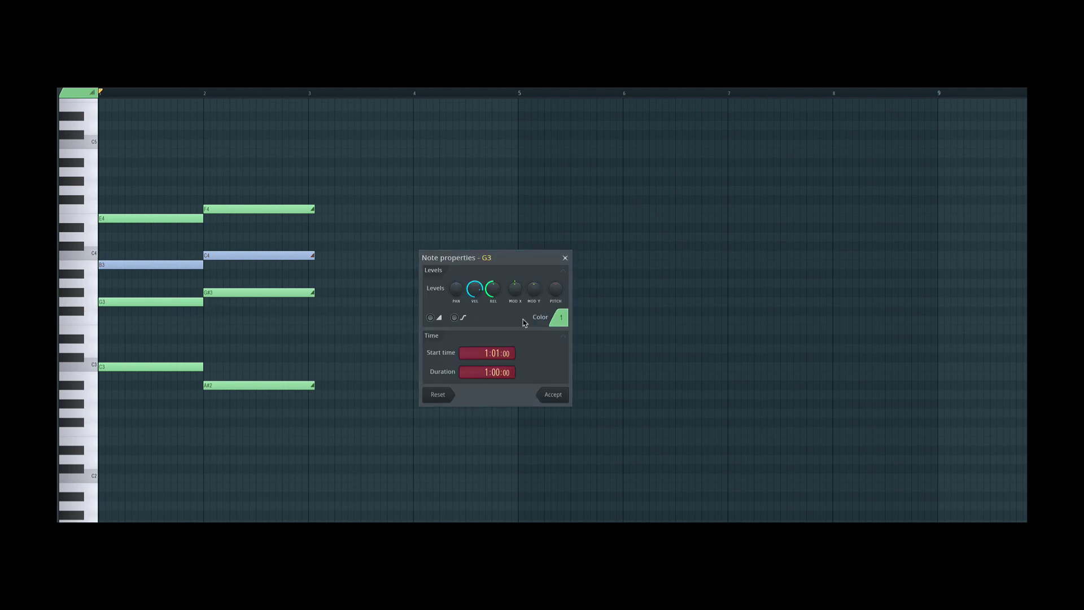
pyautogui.click(560, 320)
pyautogui.click(598, 333)
pyautogui.click(554, 395)
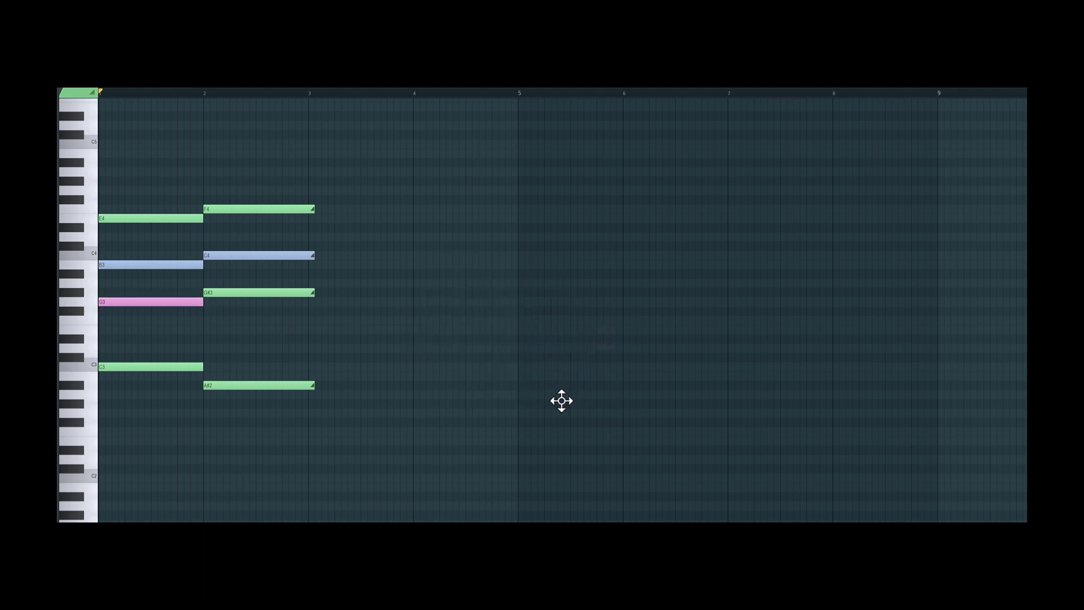
# Colour-match G#3, give the C3 note tan swatch 13, and bring up A#2's colour choices.
pyautogui.doubleClick(269, 294)
pyautogui.click(559, 318)
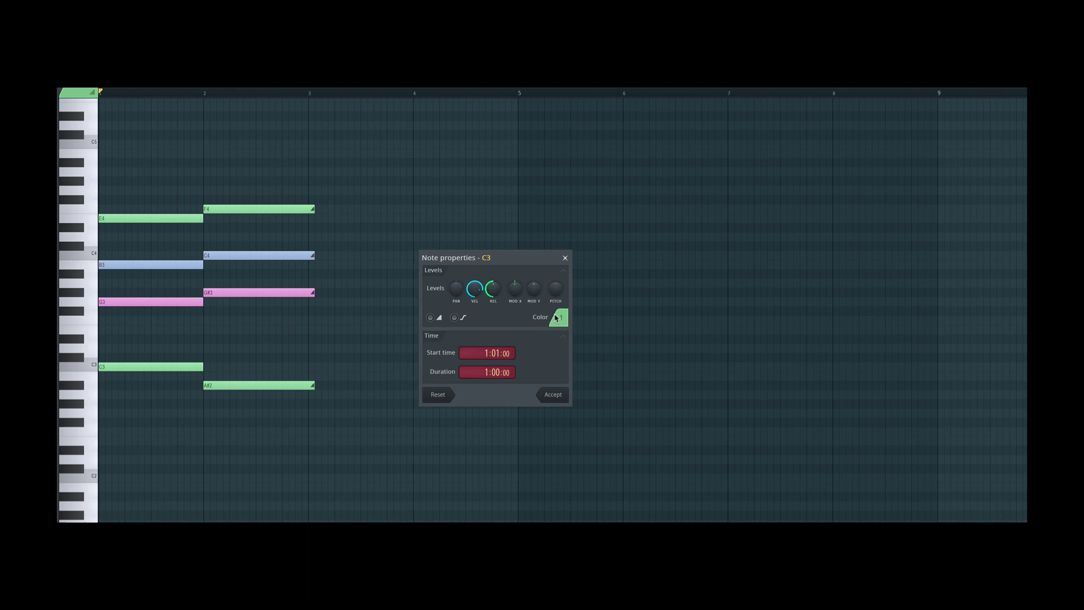
pyautogui.click(557, 319)
pyautogui.click(626, 341)
pyautogui.click(558, 396)
pyautogui.doubleClick(286, 387)
pyautogui.click(560, 317)
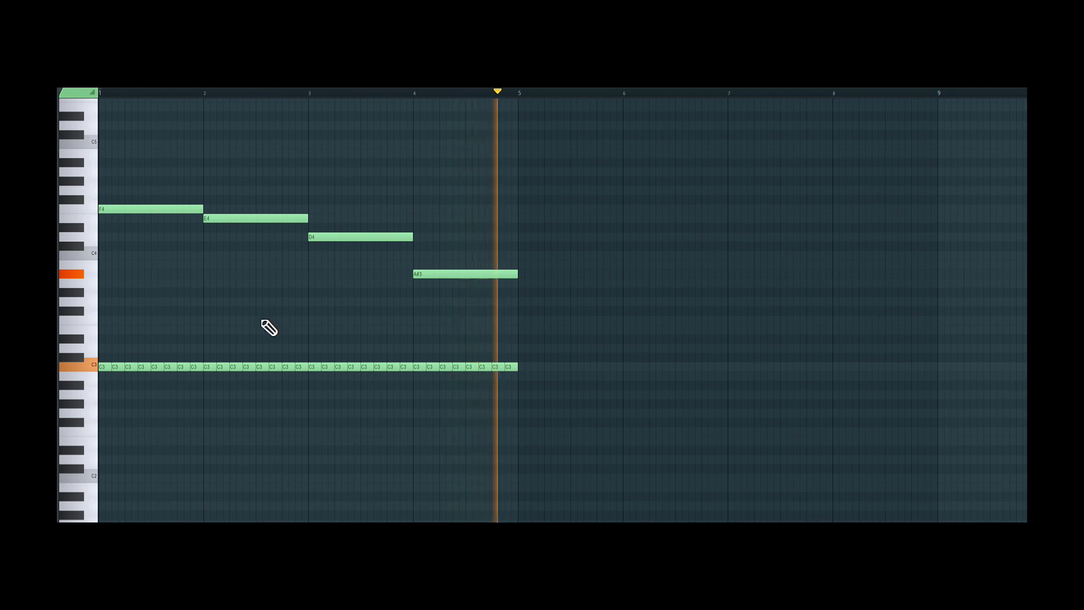
# Stop playback, select every C3 note from its piano key, and bring up their shared Note properties.
pyautogui.press('space')
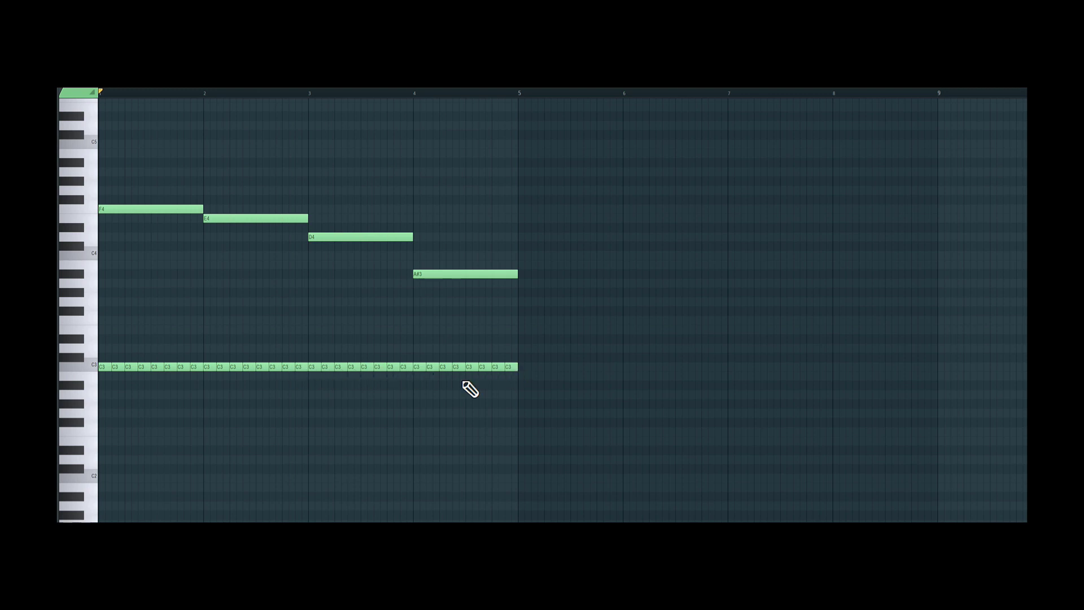
pyautogui.click(93, 370)
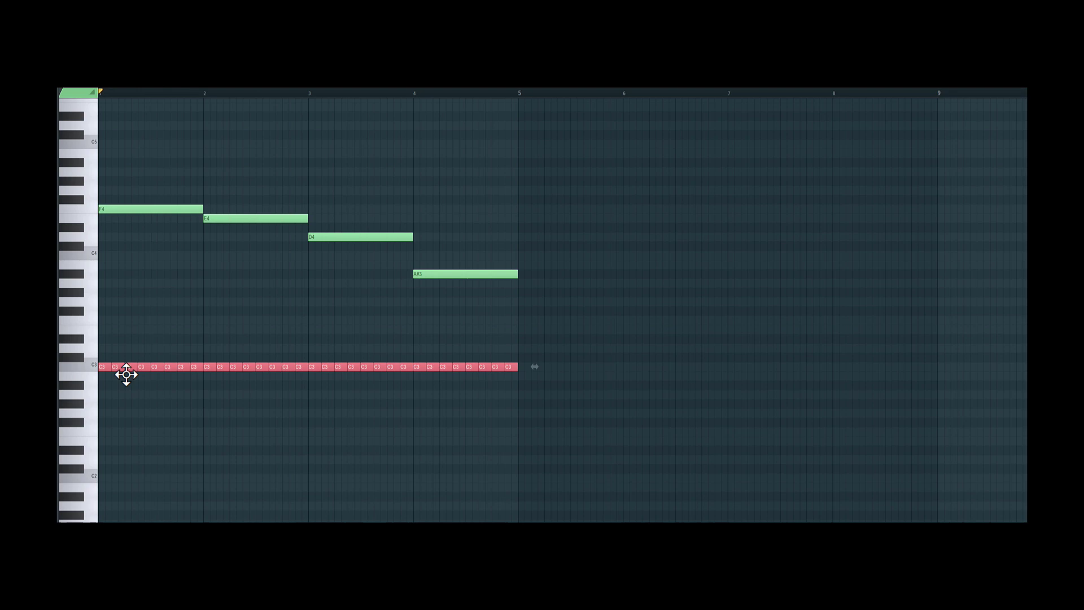
pyautogui.doubleClick(119, 368)
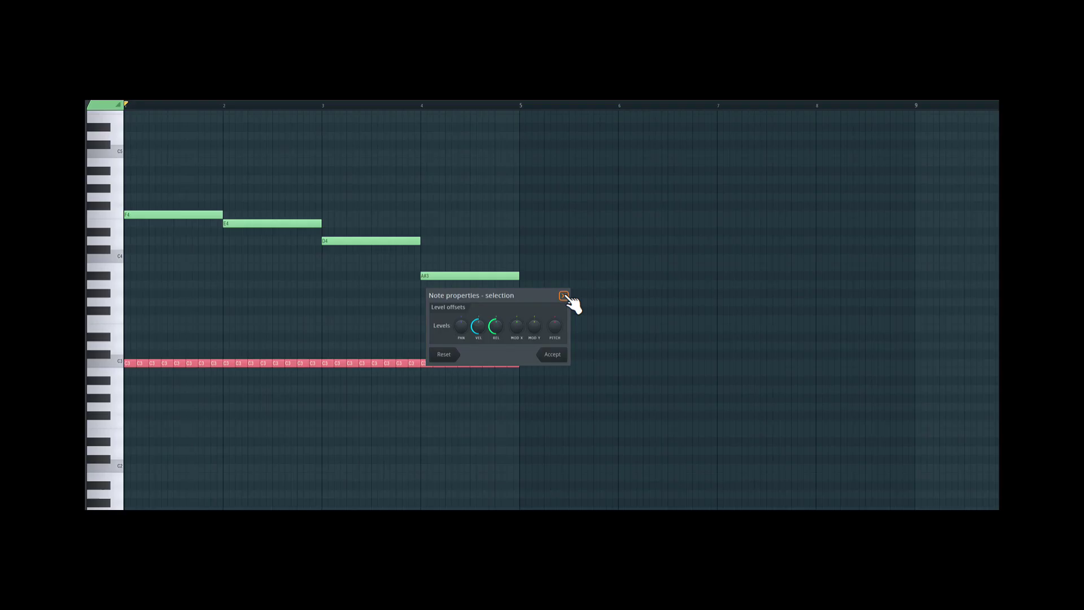
# Close the note properties and switch the Control lane to Note filter cutoff frequency.
pyautogui.click(650, 254)
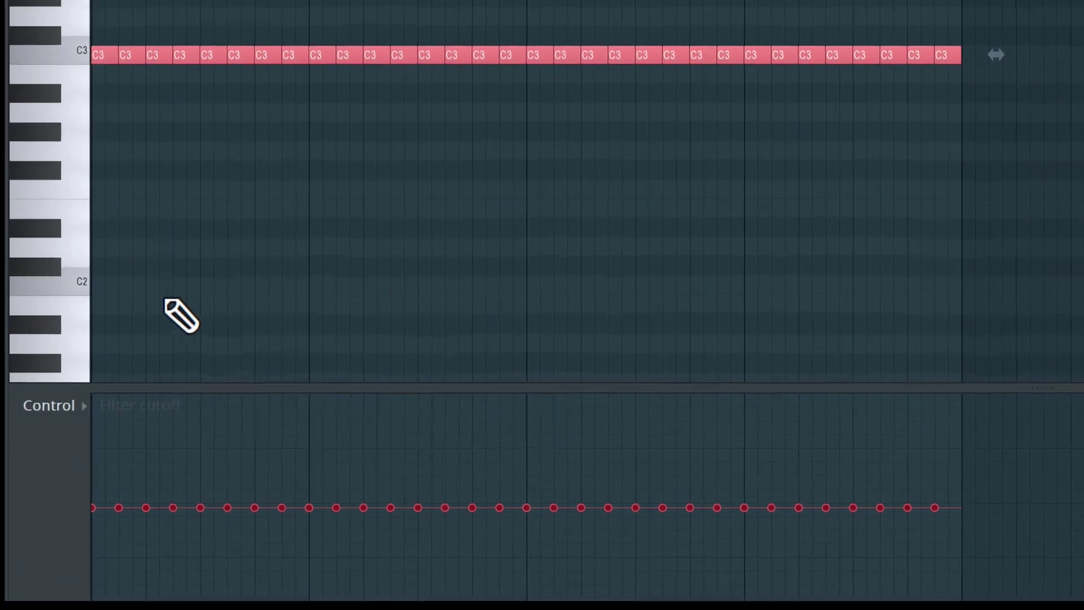
pyautogui.click(56, 399)
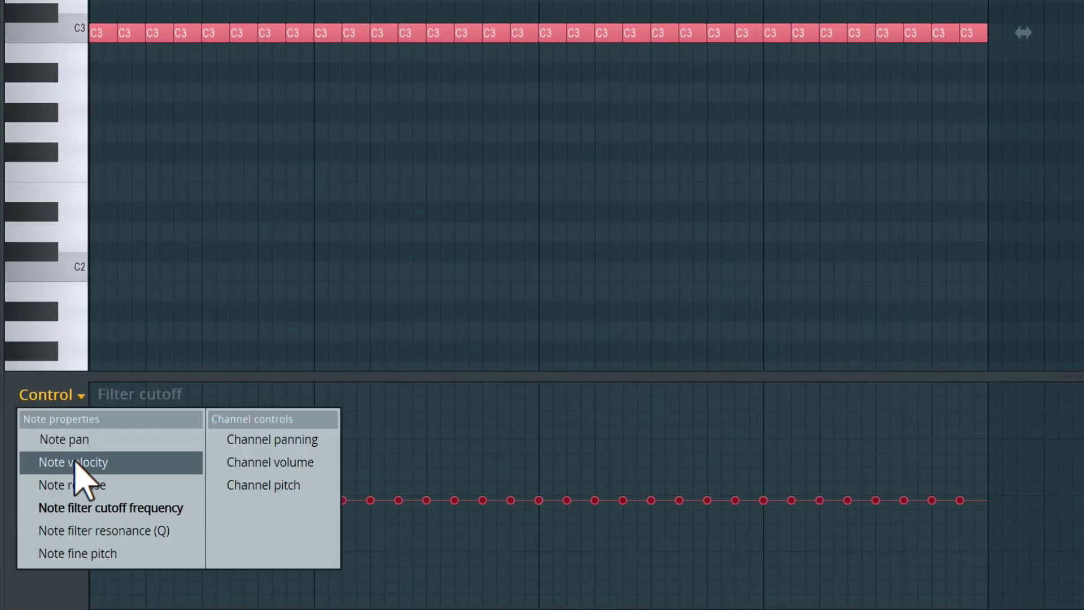
pyautogui.click(133, 508)
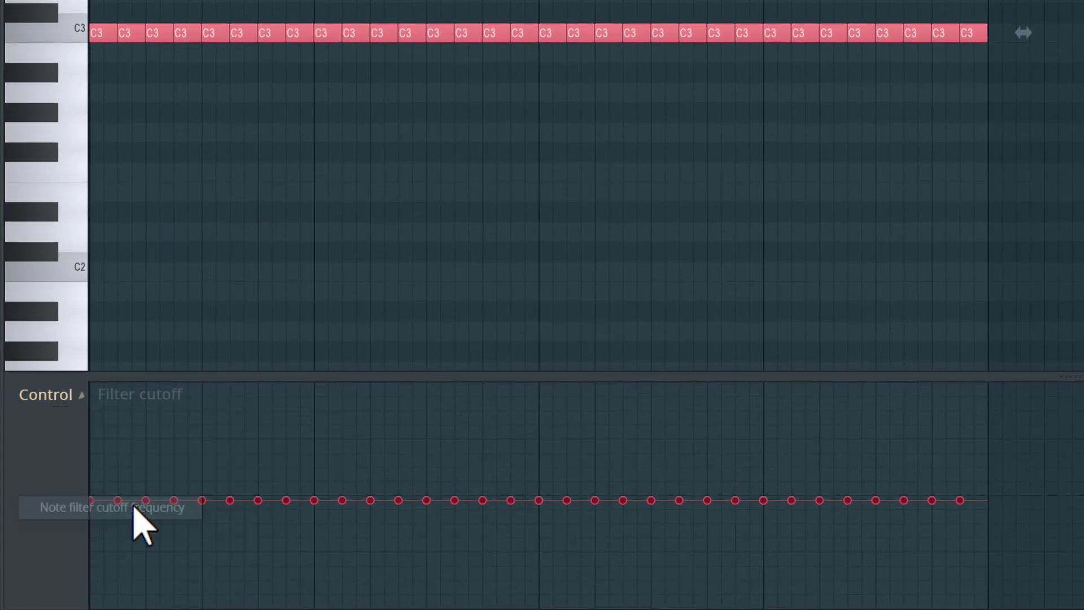
# Paint rising and dipping filter cutoff values across the C3 notes while auditioning playback.
pyautogui.moveTo(118, 479)
pyautogui.mouseDown()
pyautogui.moveTo(141, 472)
pyautogui.moveTo(207, 514)
pyautogui.moveTo(250, 484)
pyautogui.moveTo(292, 487)
pyautogui.moveTo(337, 523)
pyautogui.moveTo(371, 497)
pyautogui.moveTo(439, 484)
pyautogui.moveTo(517, 535)
pyautogui.moveTo(585, 472)
pyautogui.moveTo(660, 512)
pyautogui.moveTo(739, 510)
pyautogui.moveTo(811, 467)
pyautogui.moveTo(891, 535)
pyautogui.moveTo(963, 462)
pyautogui.mouseUp()
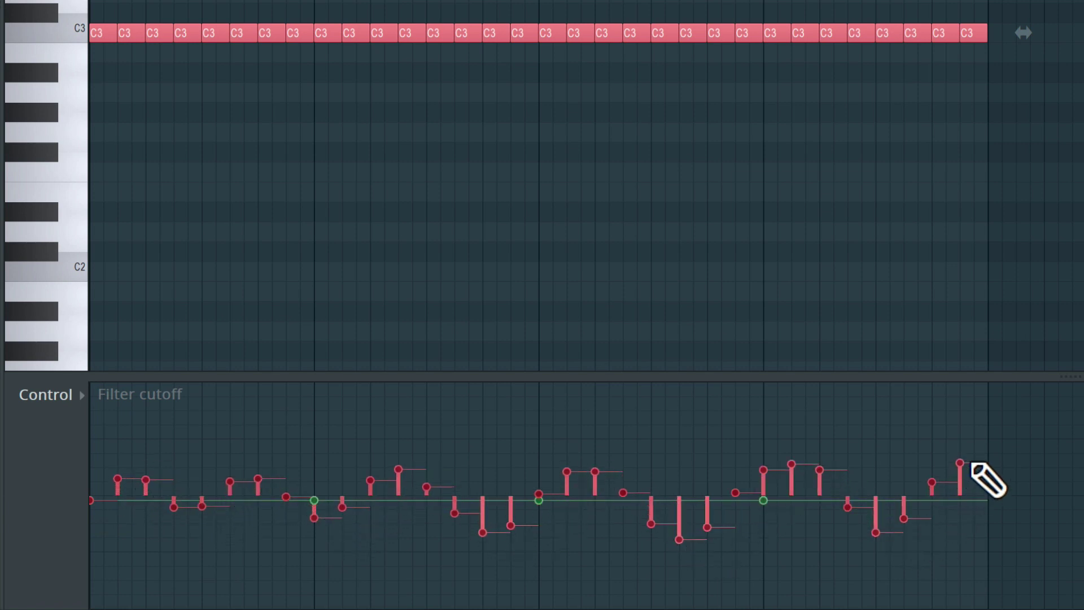
pyautogui.press('space')
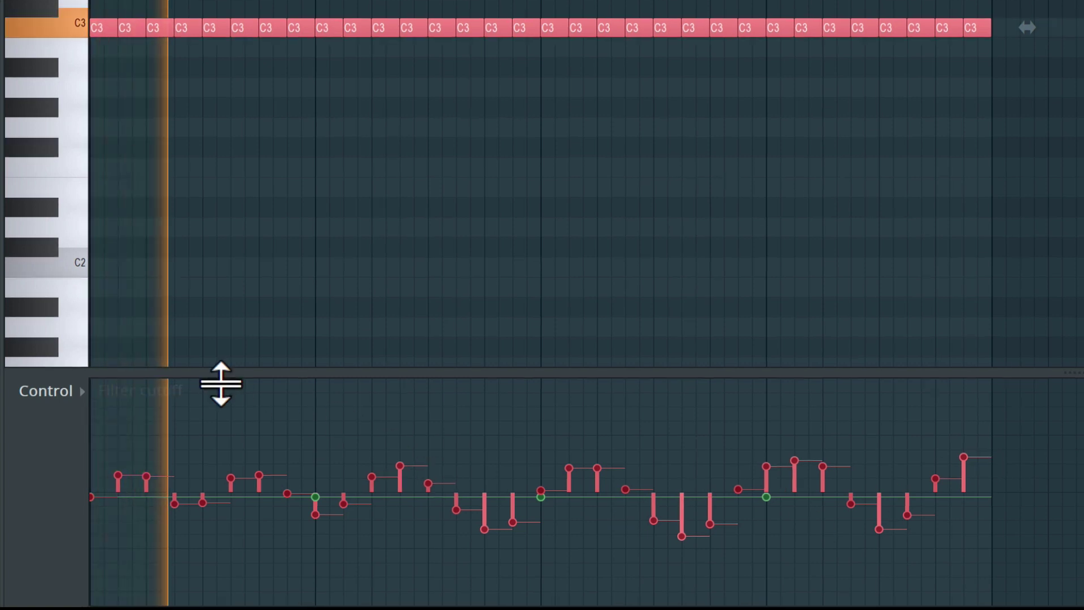
pyautogui.moveTo(322, 542)
pyautogui.mouseDown()
pyautogui.moveTo(457, 537)
pyautogui.moveTo(625, 440)
pyautogui.moveTo(705, 516)
pyautogui.moveTo(767, 542)
pyautogui.moveTo(848, 515)
pyautogui.moveTo(990, 439)
pyautogui.mouseUp()
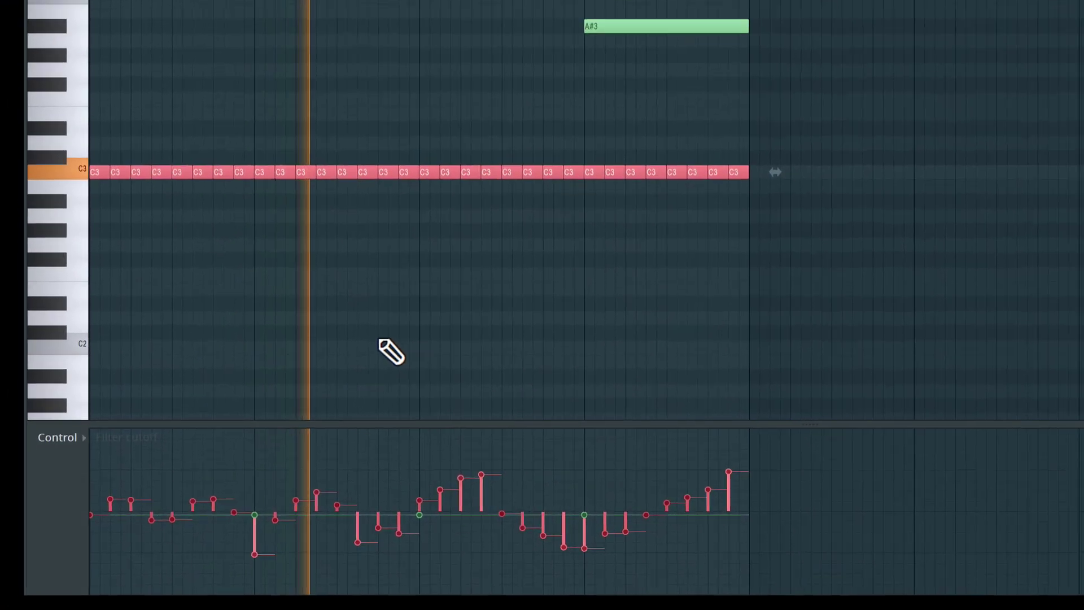
pyautogui.press('space')
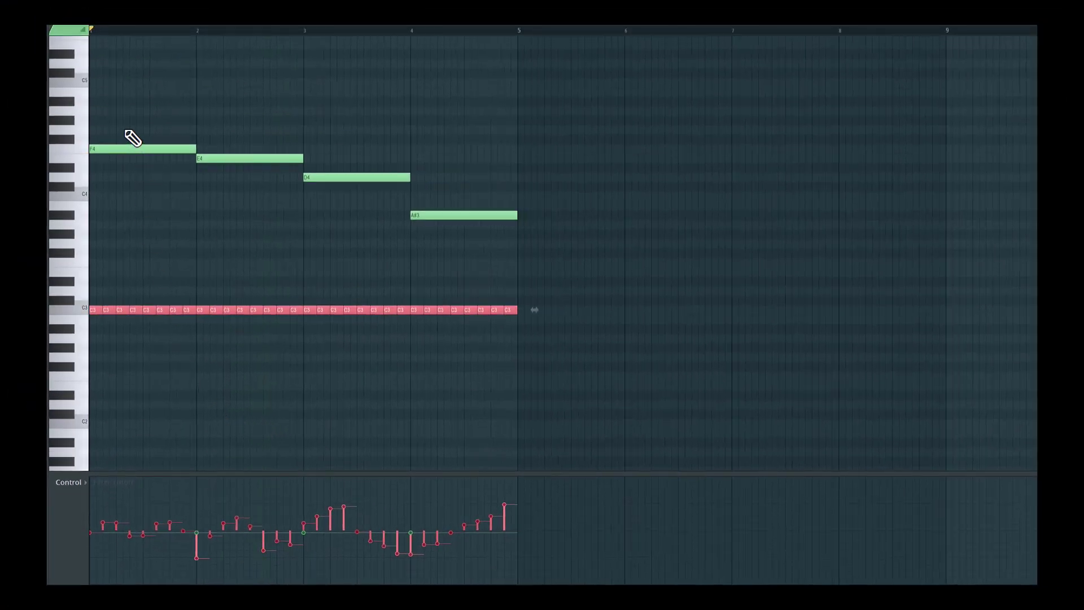
# Select the four melody notes, audition the pattern, and choose the lane's note property.
pyautogui.moveTo(124, 126); pyautogui.dragTo(454, 234)
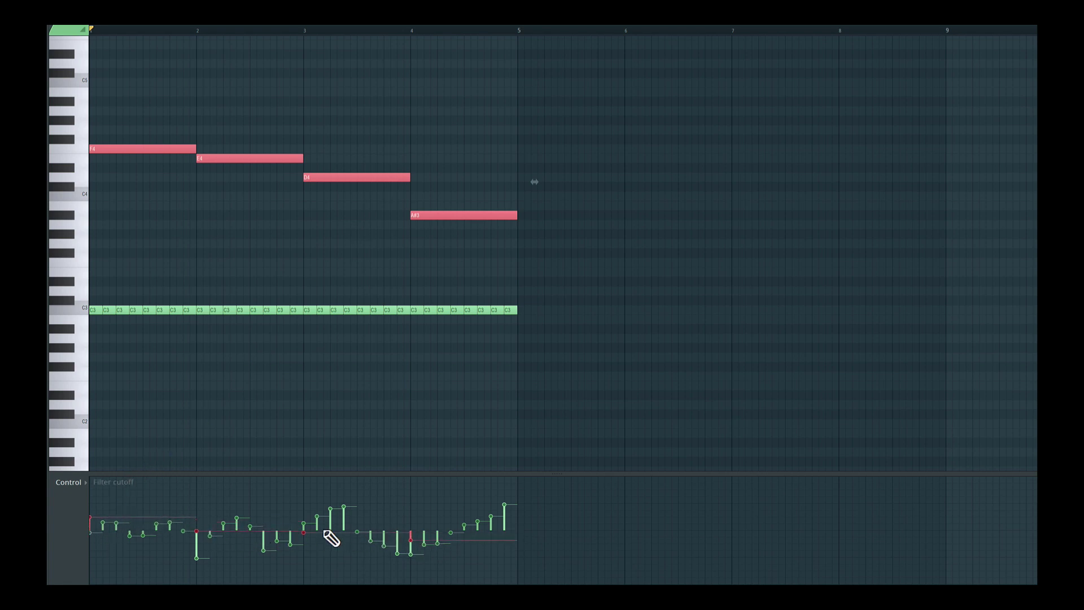
pyautogui.press('space')
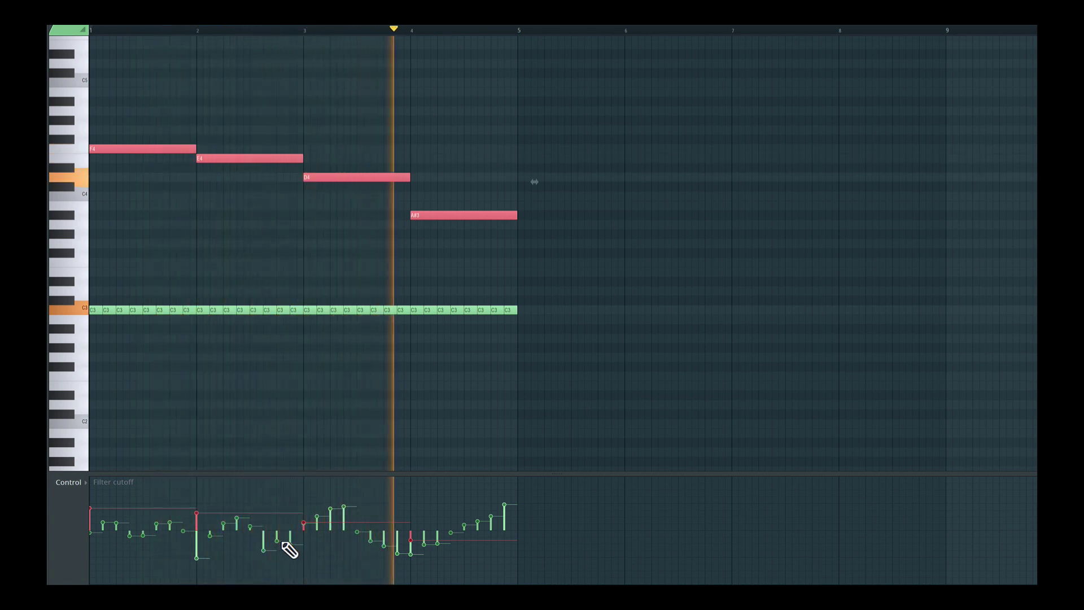
pyautogui.press('space')
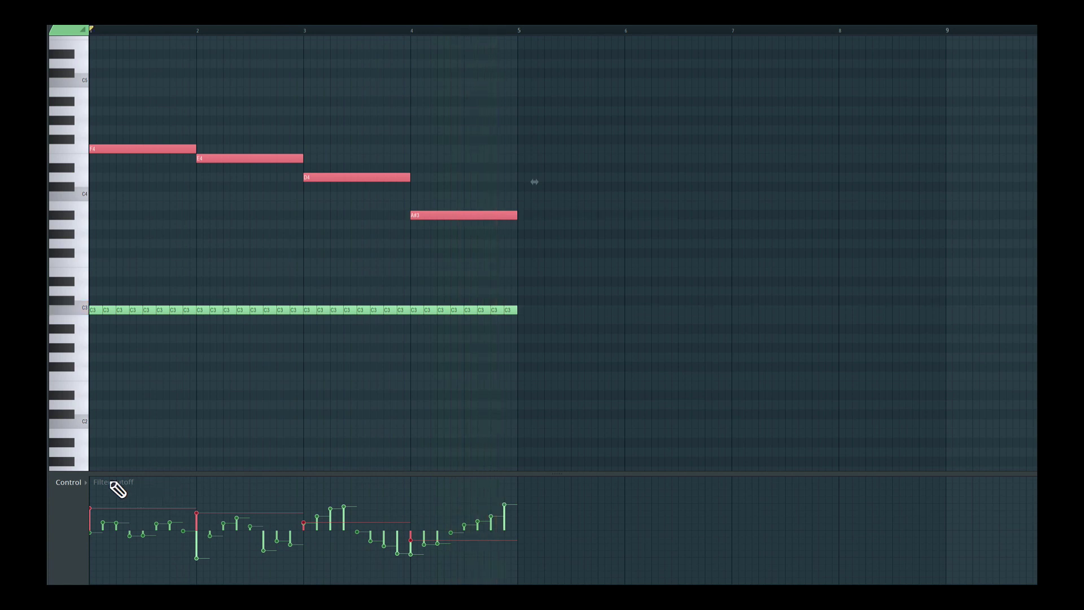
pyautogui.click(69, 482)
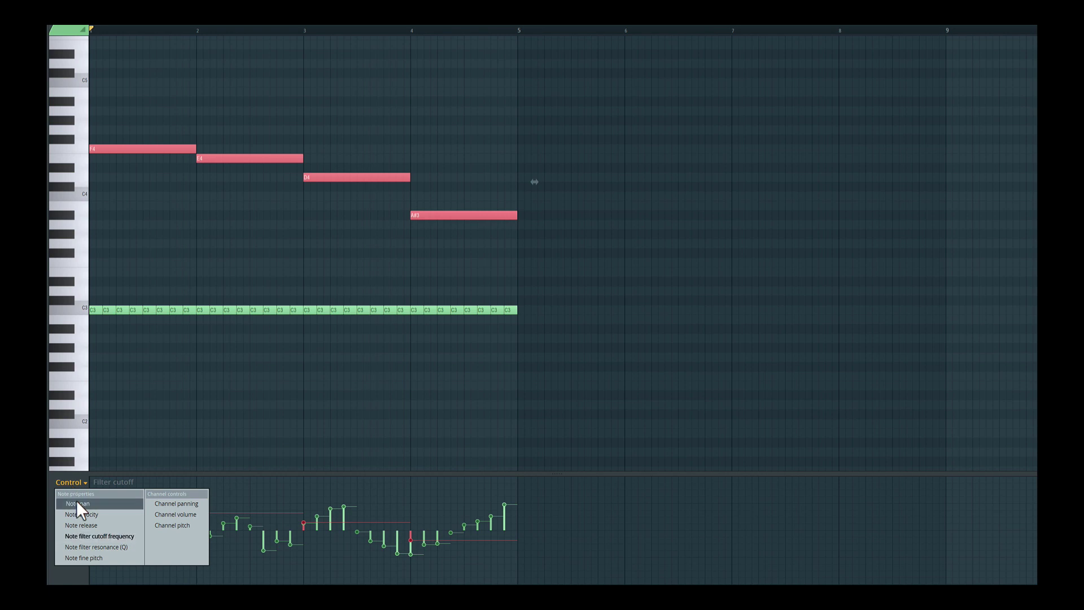
# Switch the lane to Note pan, select all C3 notes, and audition the pan sweep.
pyautogui.click(76, 503)
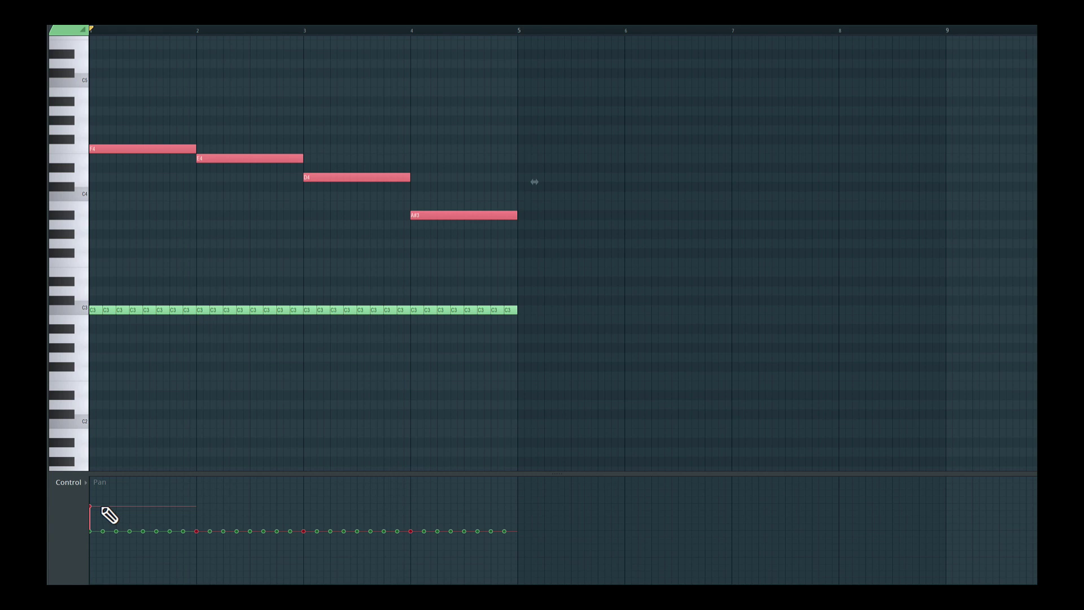
pyautogui.doubleClick(80, 309)
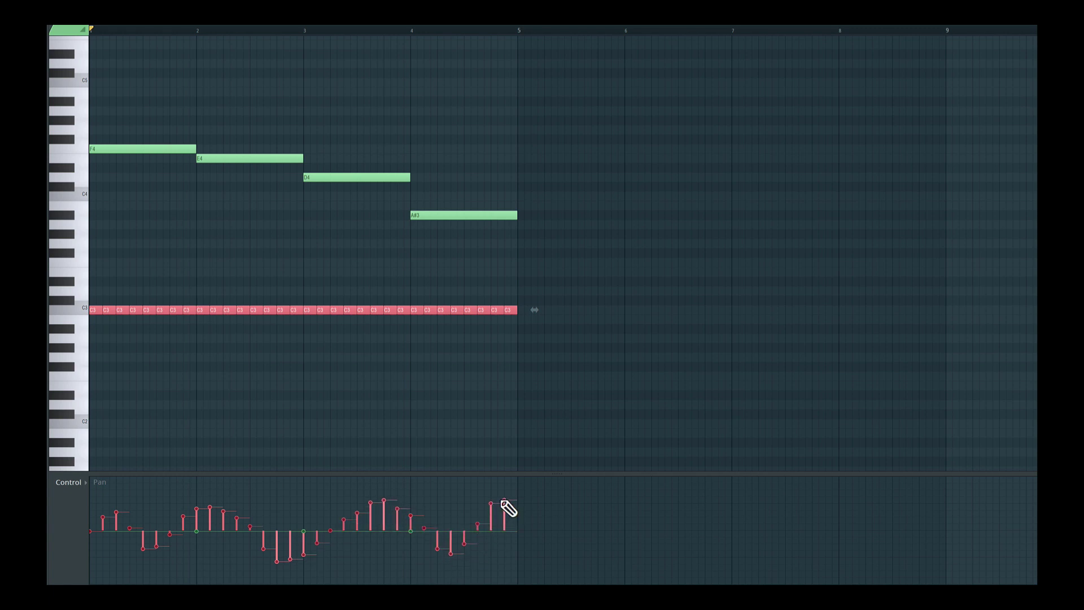
pyautogui.press('space')
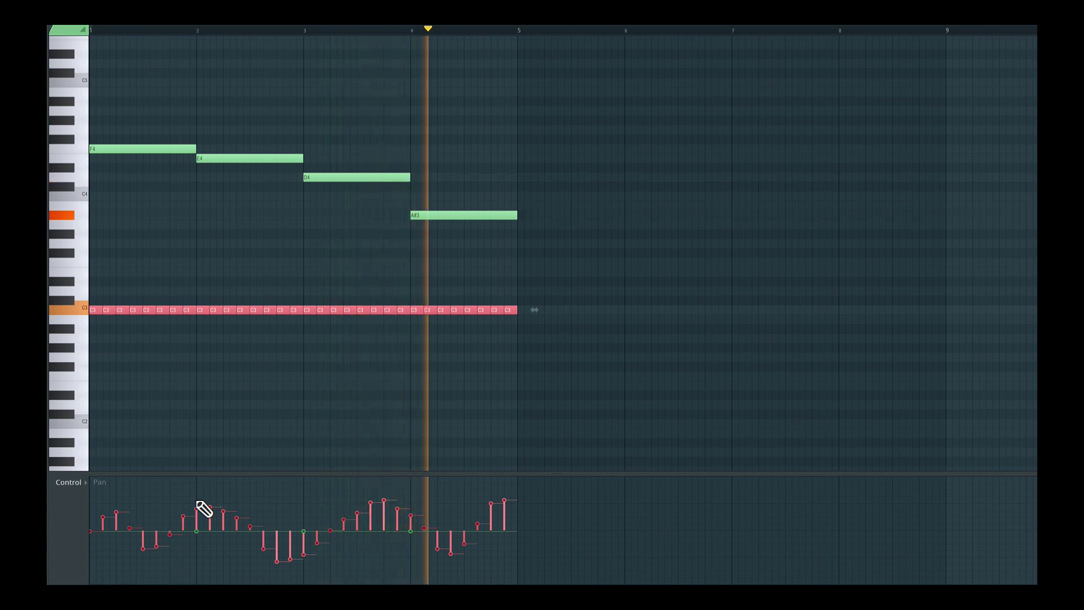
pyautogui.press('space')
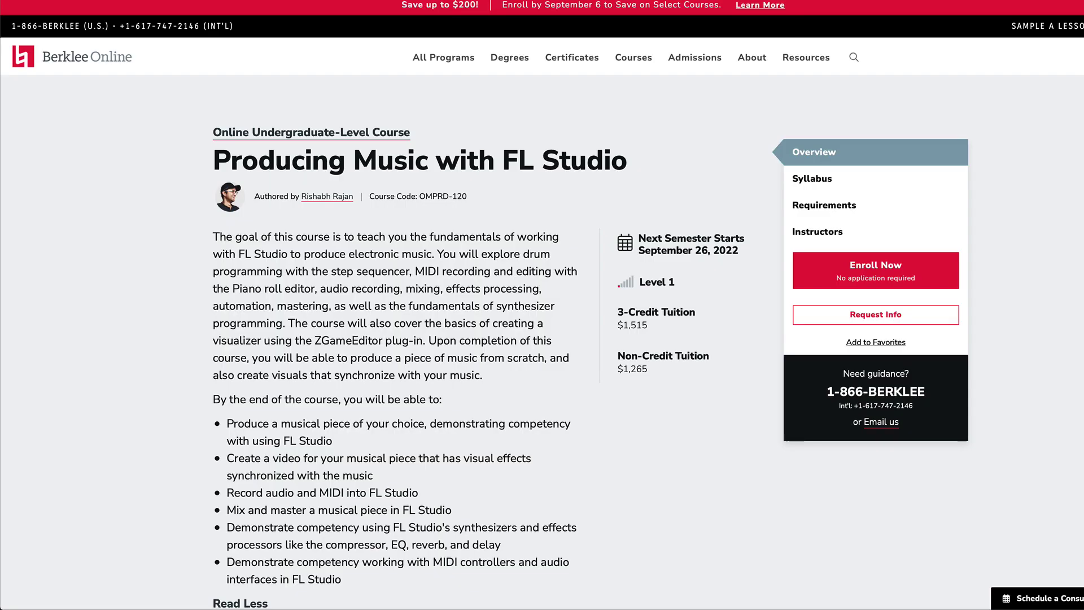
# Scroll the course page past the description, video and Syllabus down to Requirements.
pyautogui.scroll(-3, 542, 305)
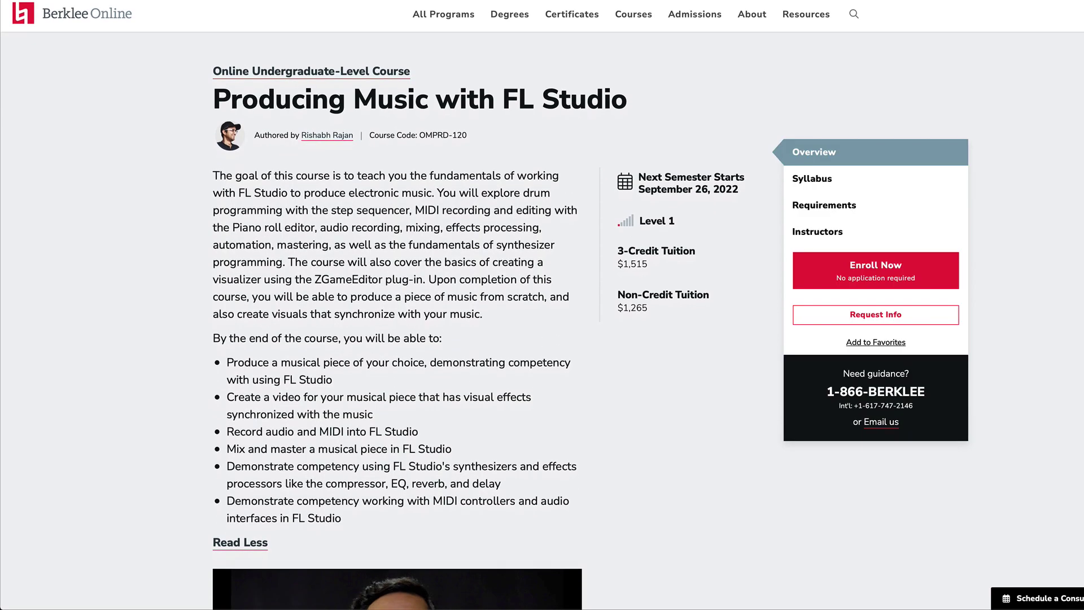
pyautogui.scroll(-2, 395, 316)
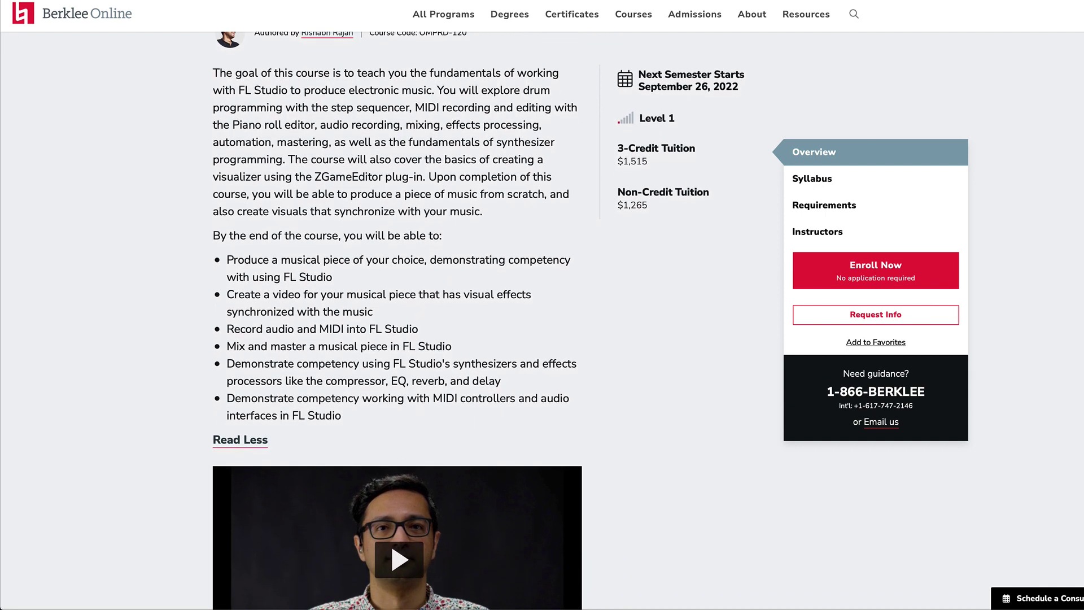
pyautogui.scroll(-10, 395, 317)
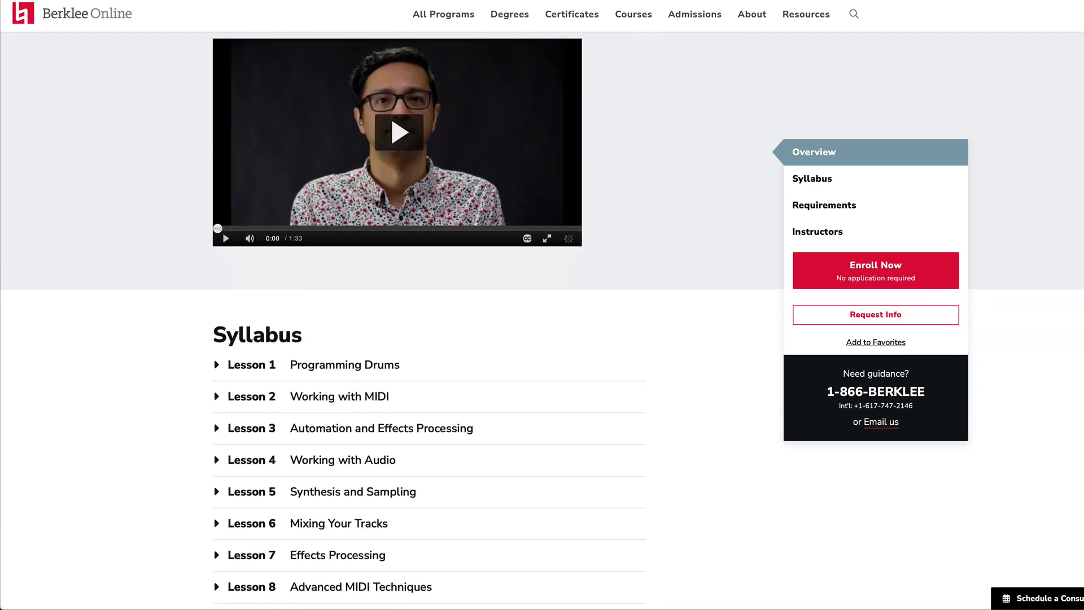
pyautogui.scroll(-2, 395, 316)
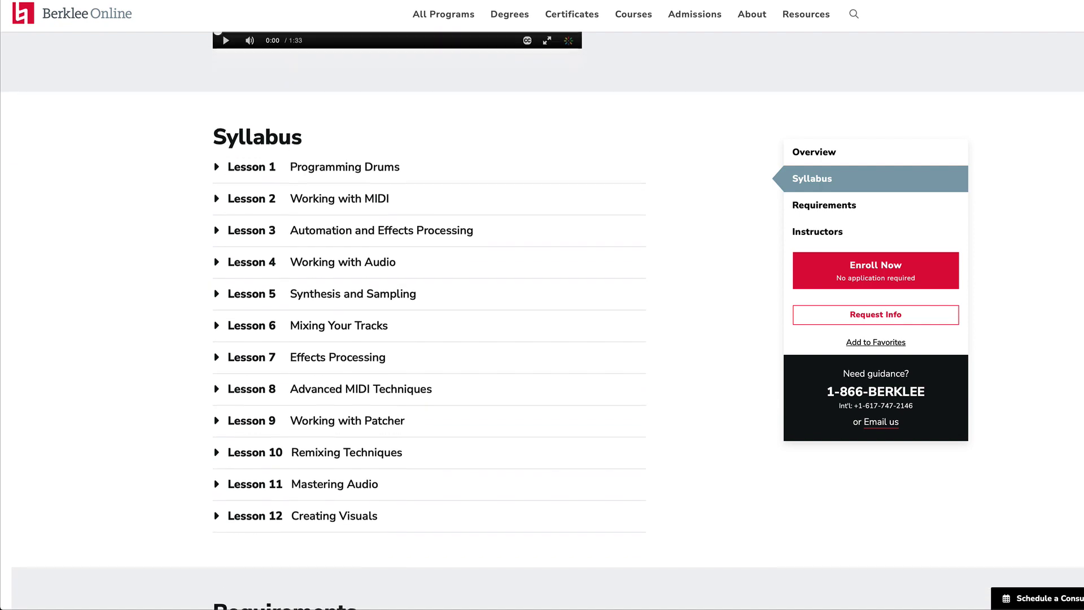
pyautogui.scroll(-5, 396, 316)
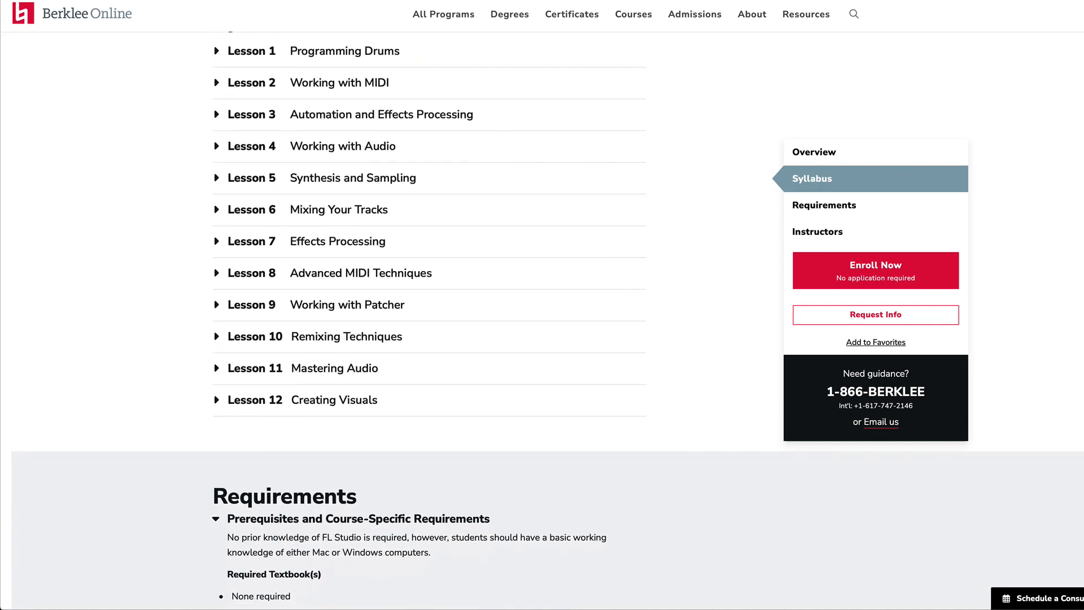
pyautogui.scroll(-4, 395, 316)
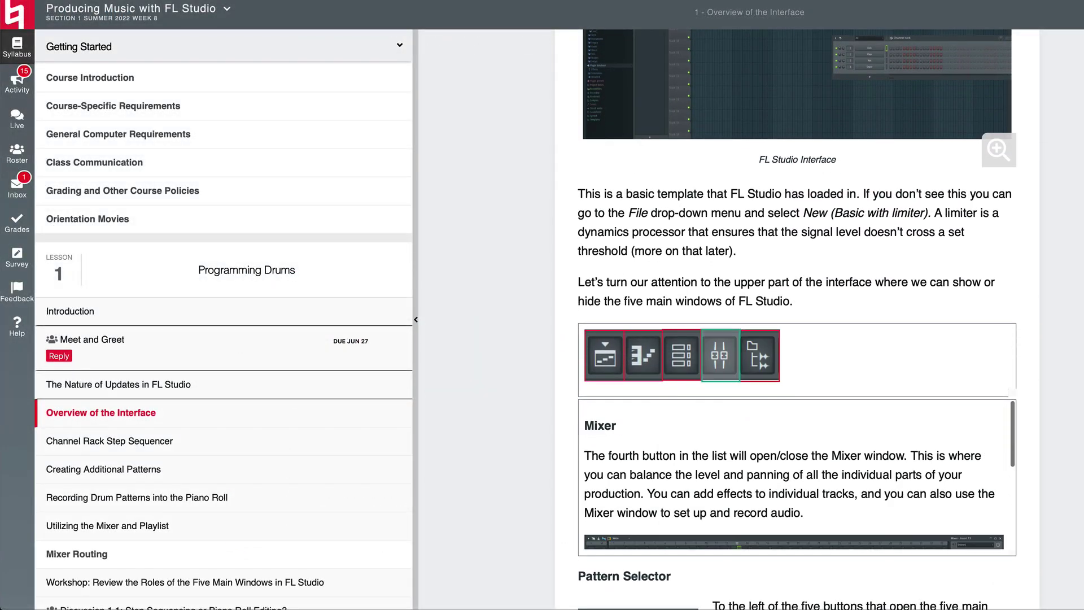
# Scroll Lesson 7 Adding Effects down to the Spectrum Processing with Filters and EQs section.
pyautogui.moveTo(643, 351)
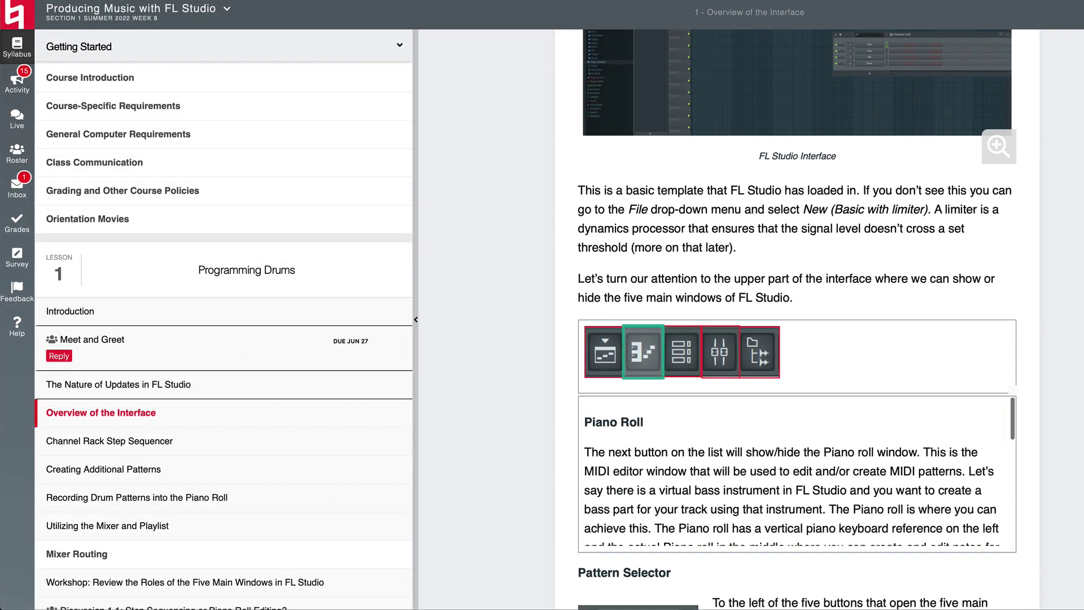
pyautogui.scroll(-15, 798, 316)
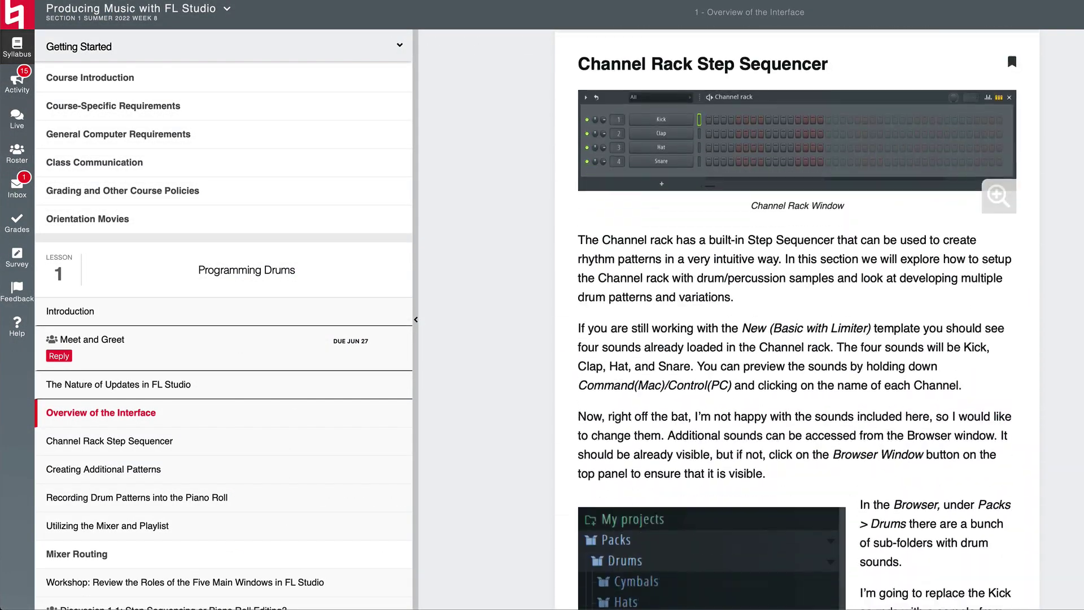
pyautogui.scroll(-8, 798, 316)
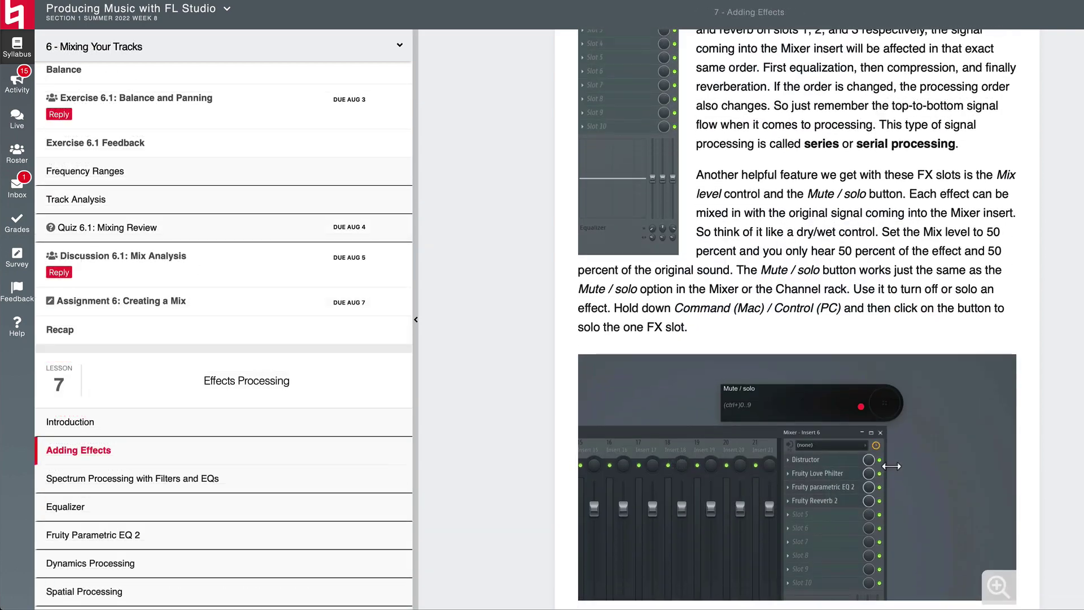
pyautogui.scroll(-6, 797, 316)
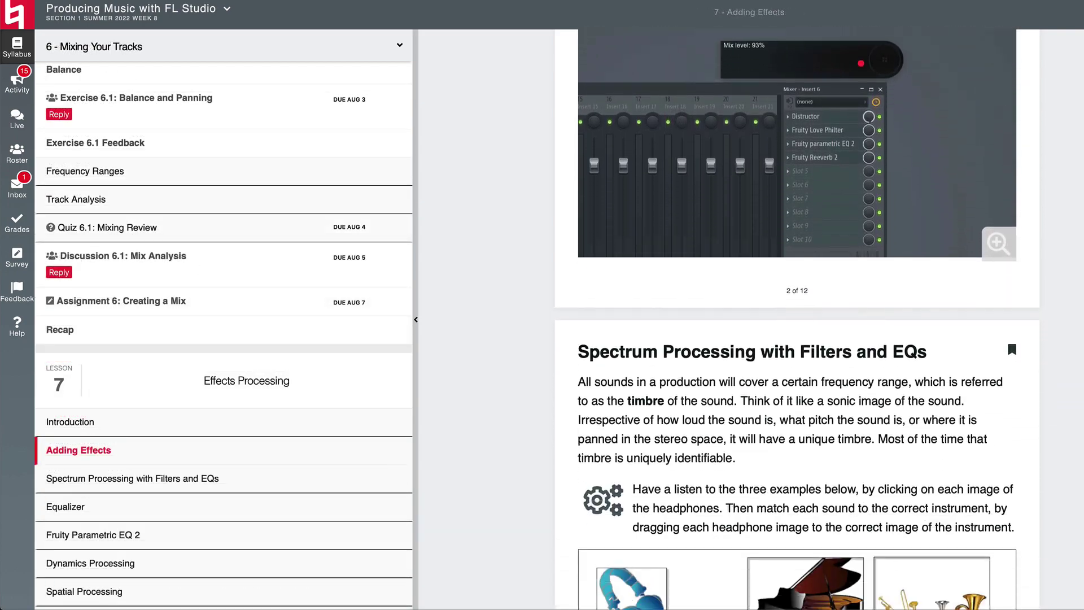
pyautogui.scroll(-10, 797, 316)
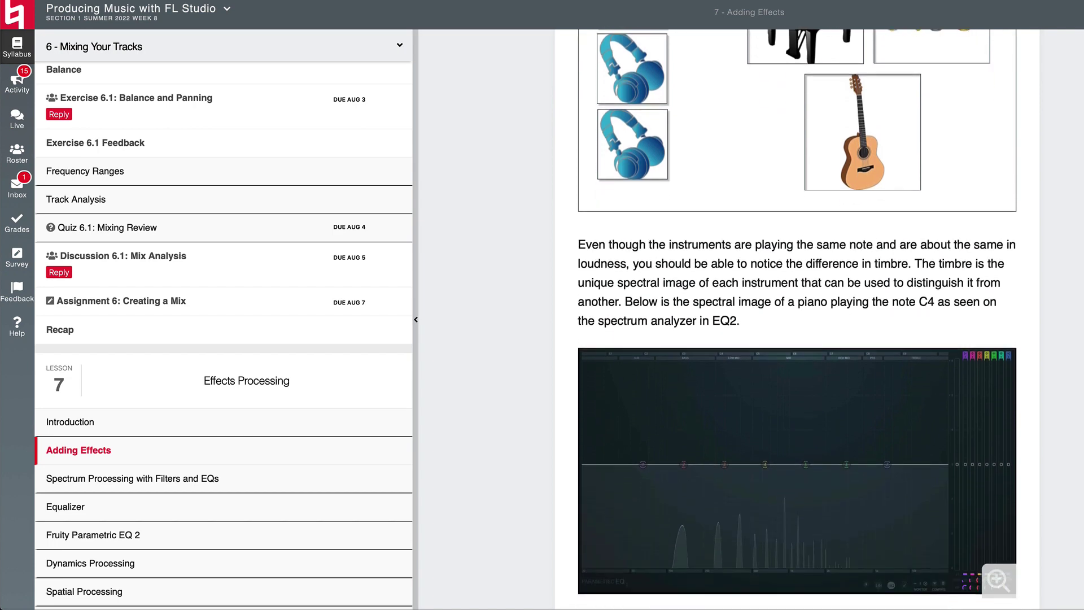